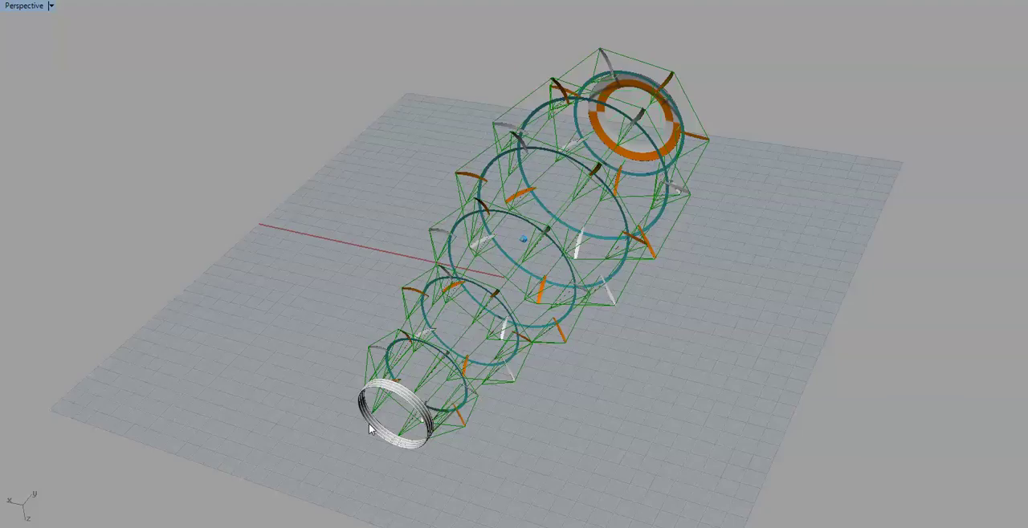
# Orbit the Perspective view to see the turbine tube end-on, then from below the ground grid
pyautogui.moveTo(369, 429); pyautogui.dragTo(485, 349, button='right')
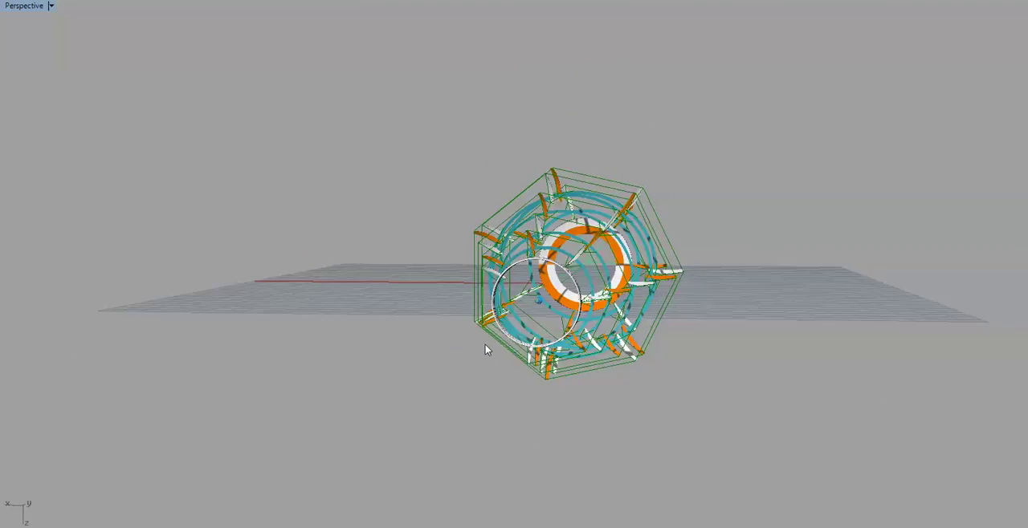